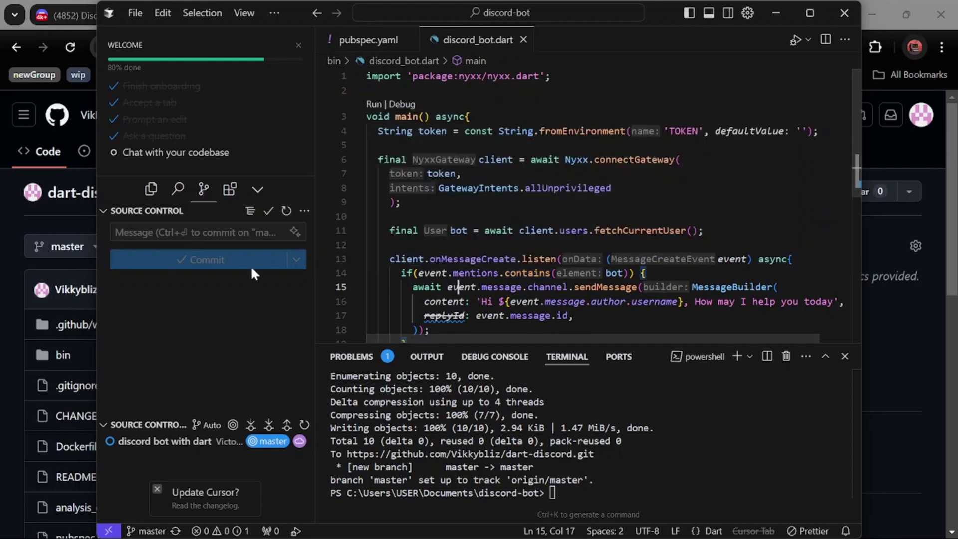
Minimize Cursor to reveal the pushed dart-discord repository page on GitHub
click(2, 288)
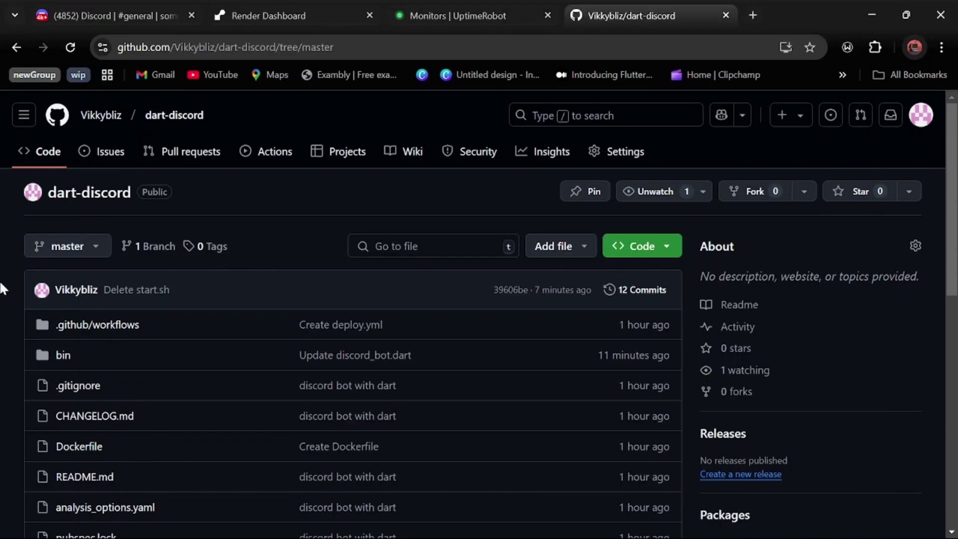
Open bin/discord_bot.dart and expand the .github folder to review the bot code
click(63, 354)
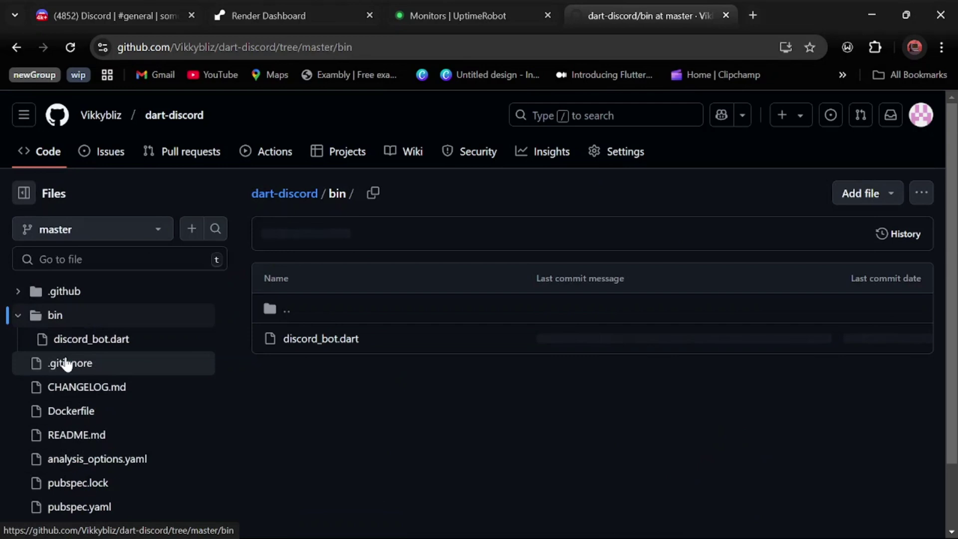
click(321, 338)
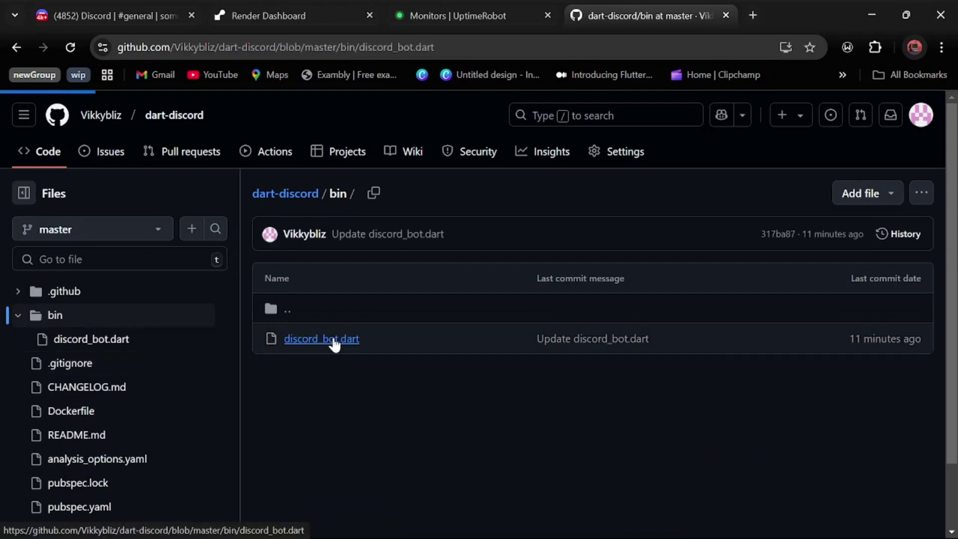
click(18, 291)
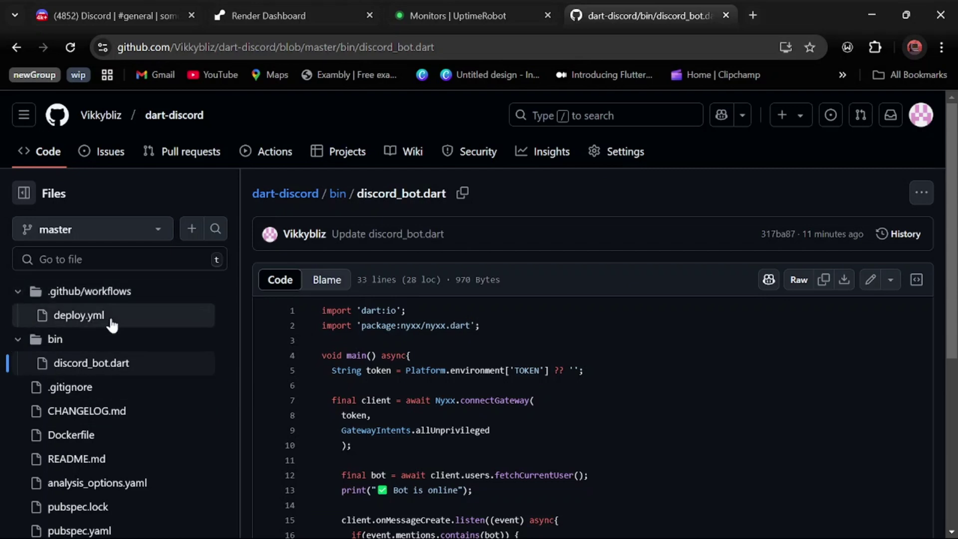
scroll(592, 337, down, 2)
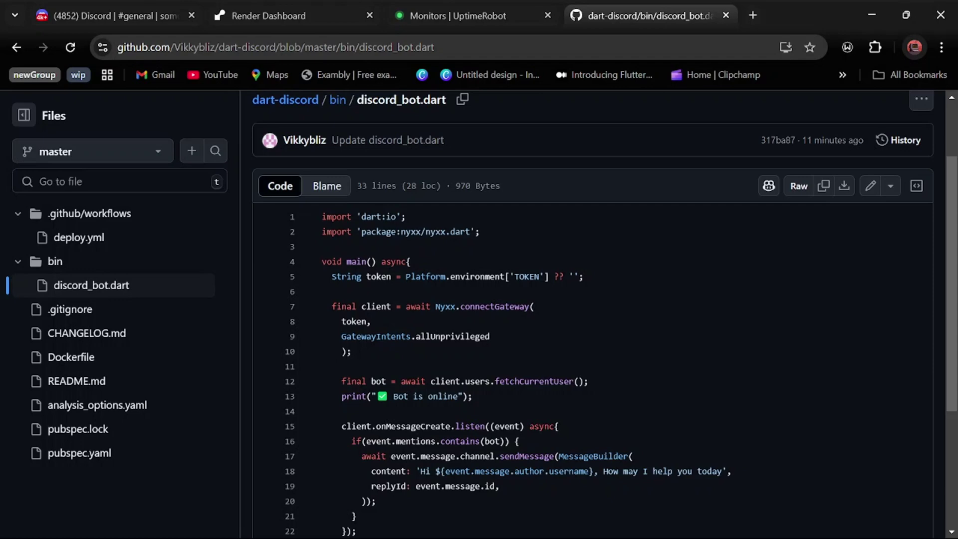
scroll(591, 337, down, 5)
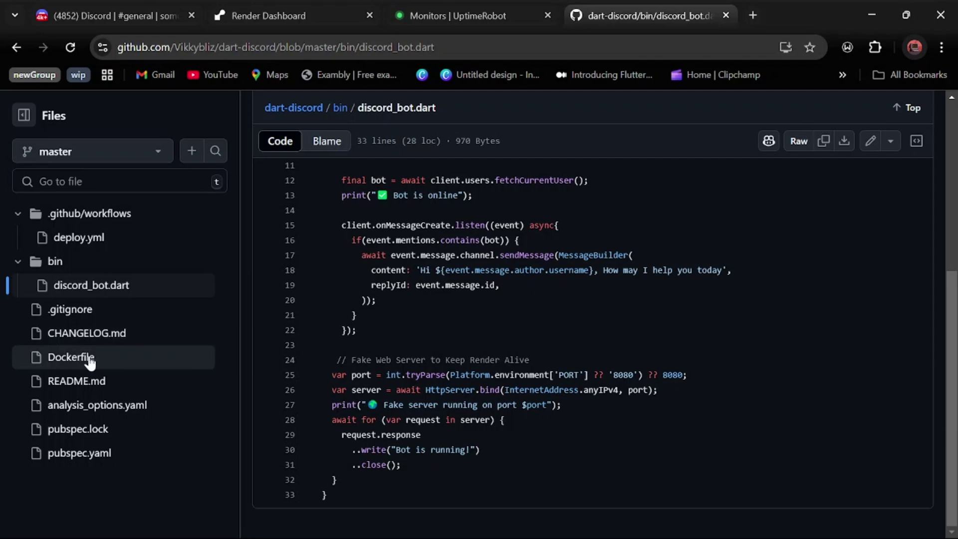
Review the Dockerfile, check the bot's Discord replies, then go to the Render dashboard
click(71, 357)
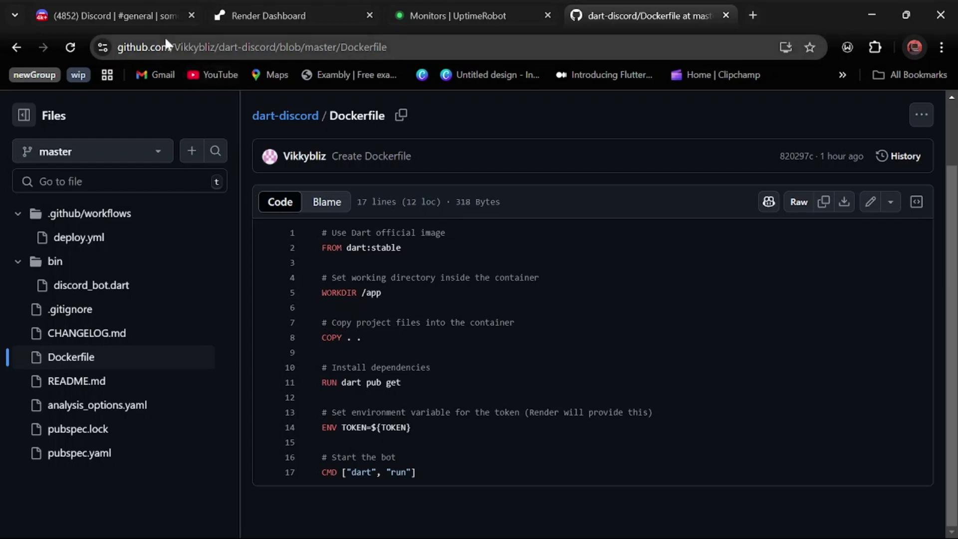
click(148, 22)
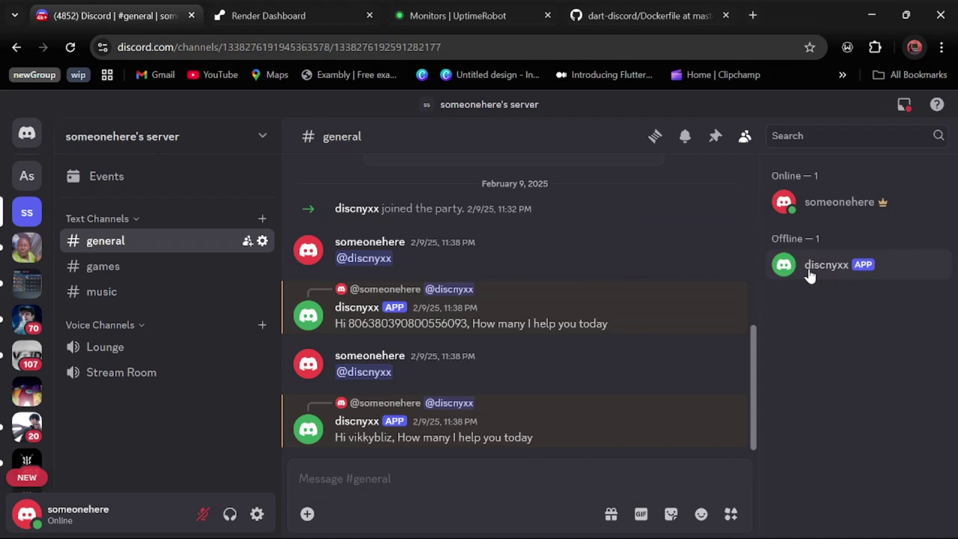
click(268, 15)
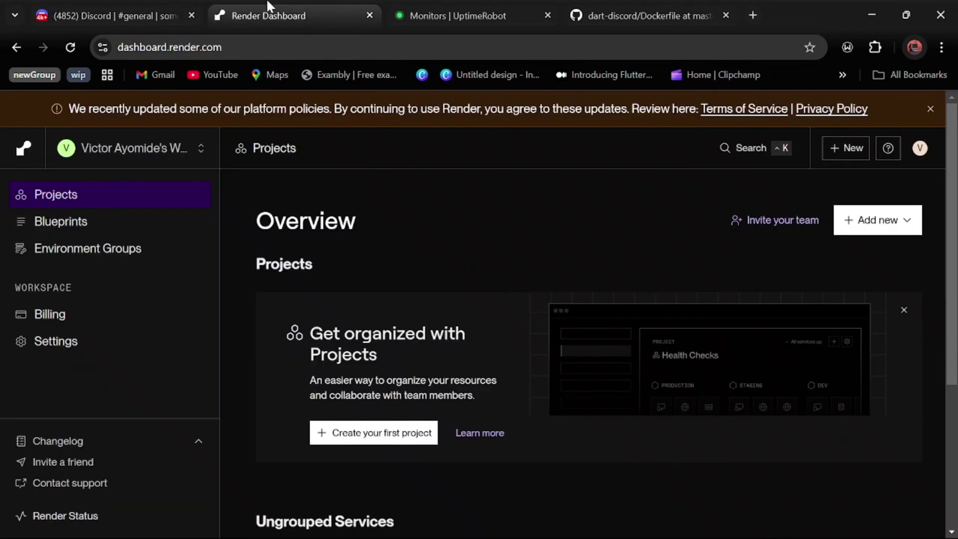
Create a new Render web service from the dart-discord repository on the Free instance type
click(853, 219)
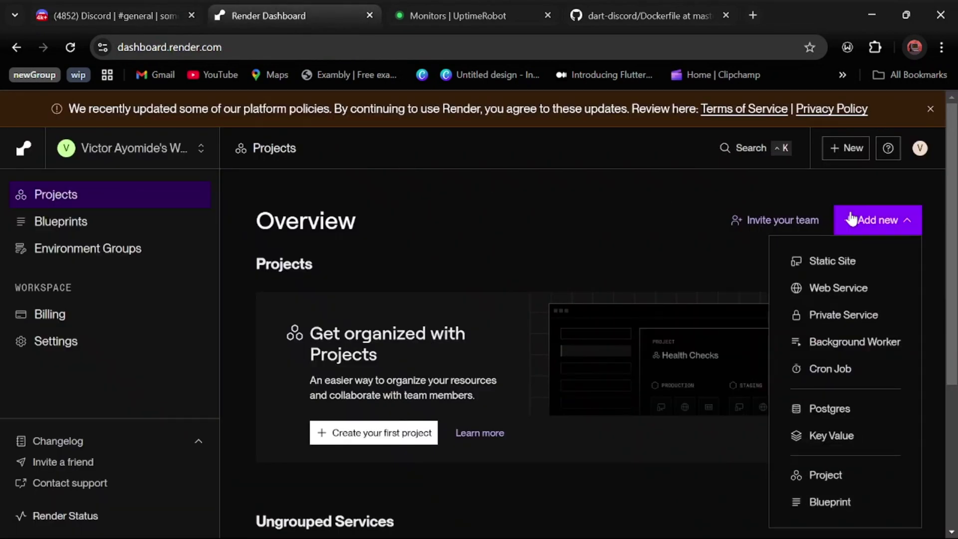
click(817, 299)
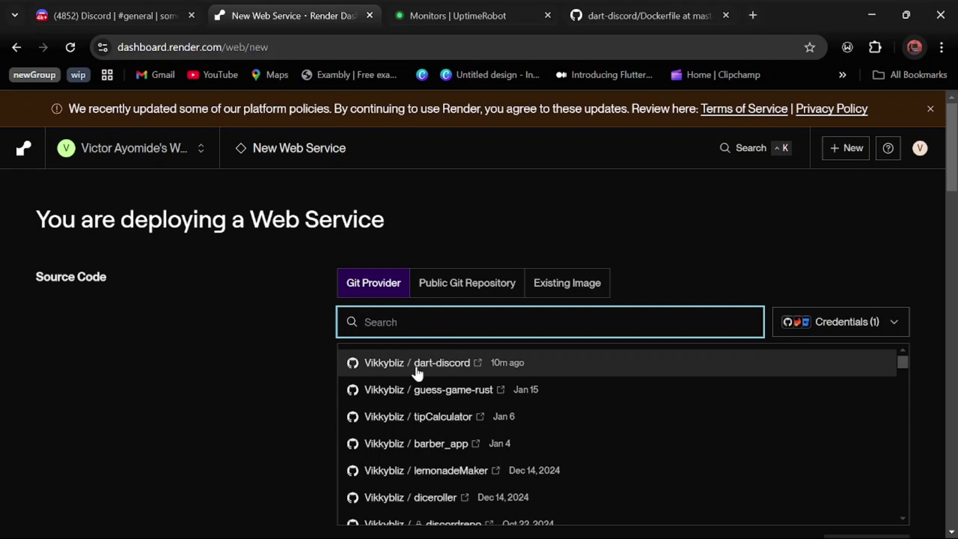
click(417, 367)
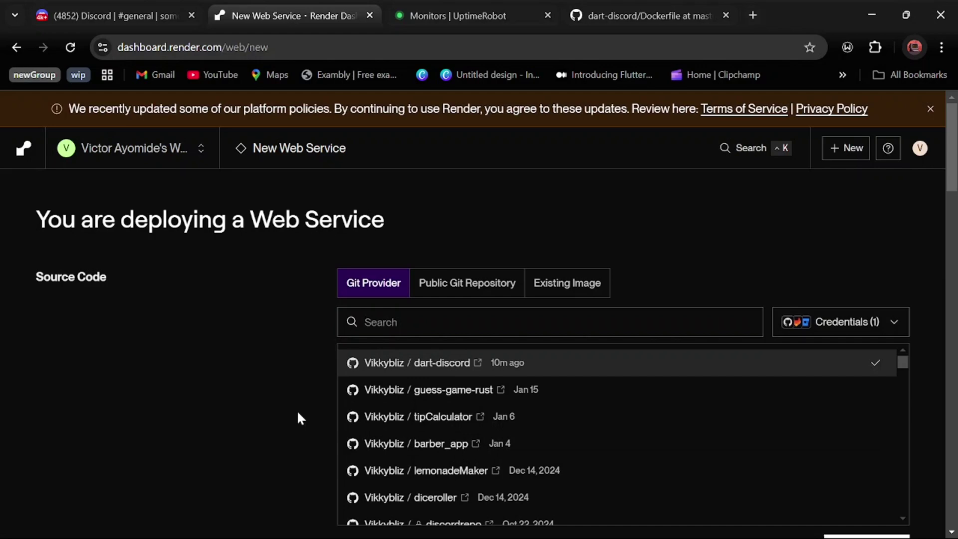
scroll(297, 409, down, 3)
click(864, 300)
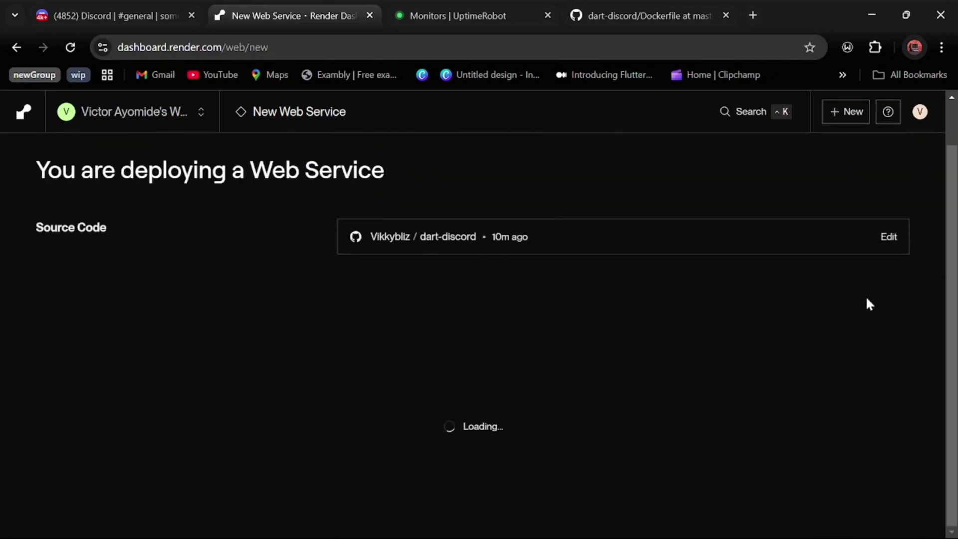
scroll(324, 319, down, 3)
scroll(304, 378, down, 3)
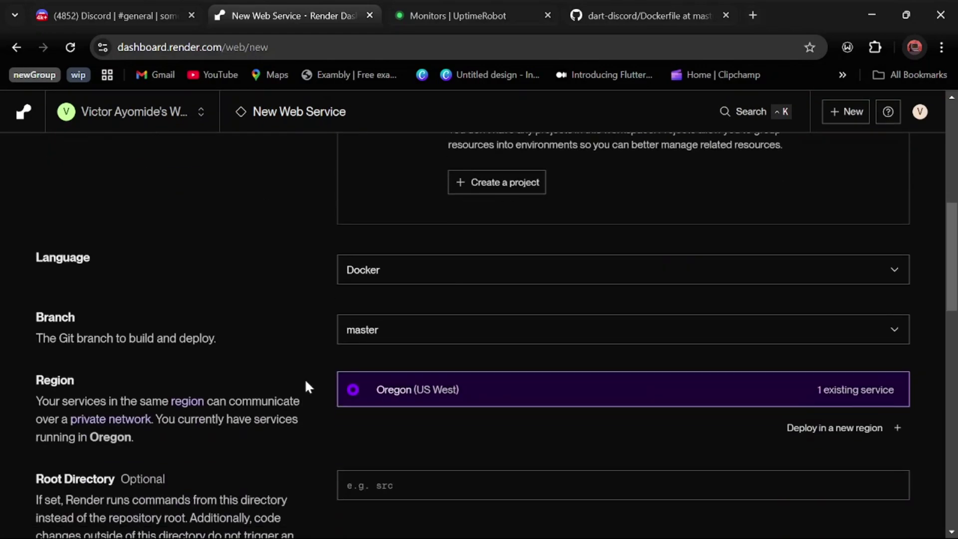
scroll(305, 378, down, 2)
scroll(304, 379, down, 3)
scroll(305, 378, down, 2)
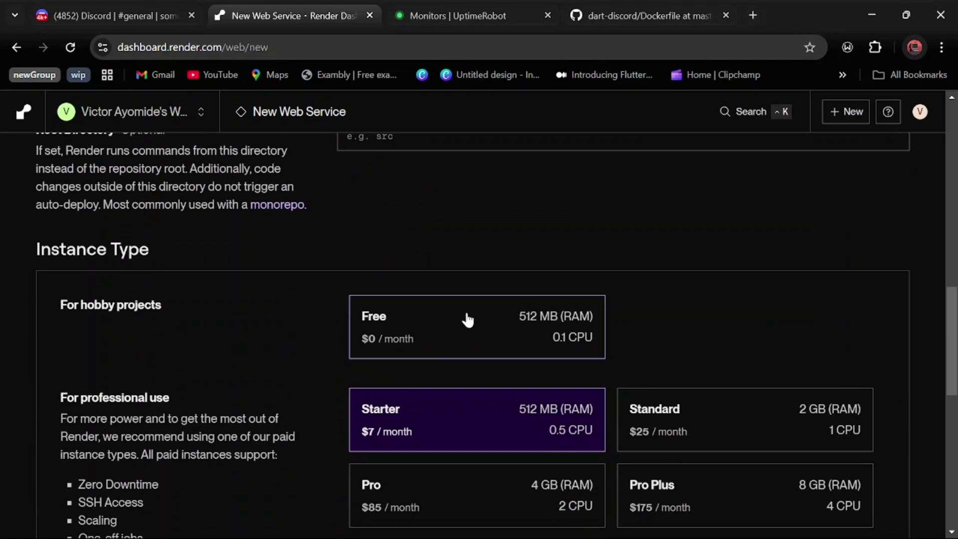
click(470, 322)
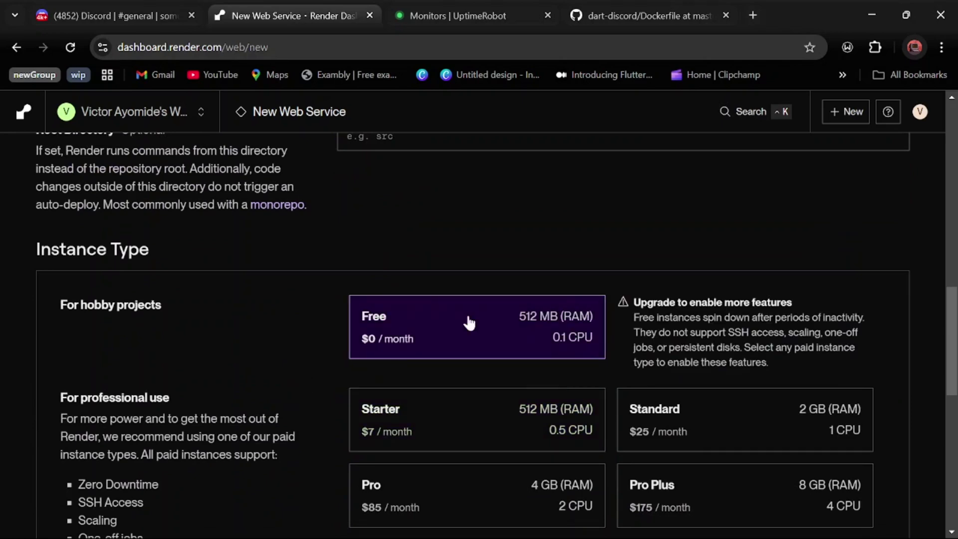
scroll(470, 321, down, 5)
scroll(469, 322, down, 2)
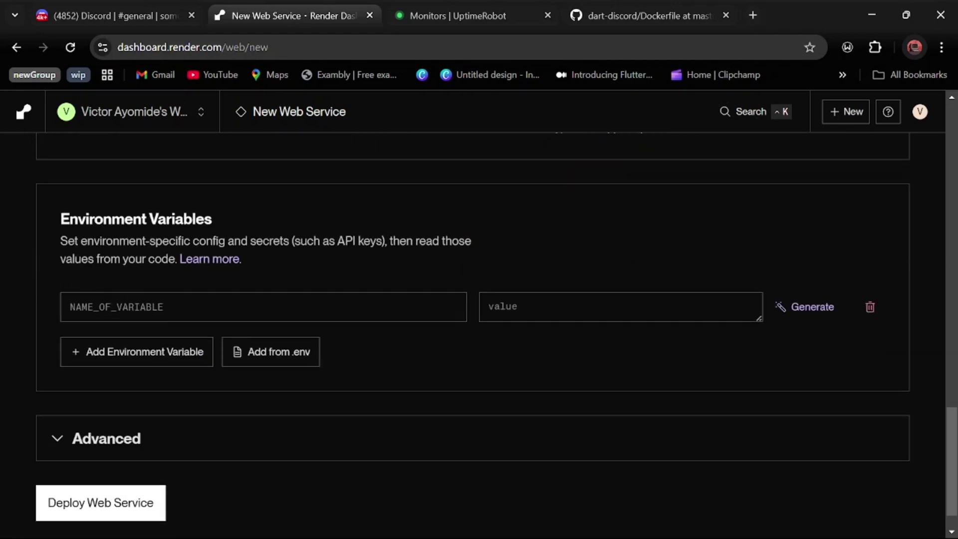
Add a TOKEN environment variable holding the pasted bot token and deploy the service
click(225, 307)
click(158, 344)
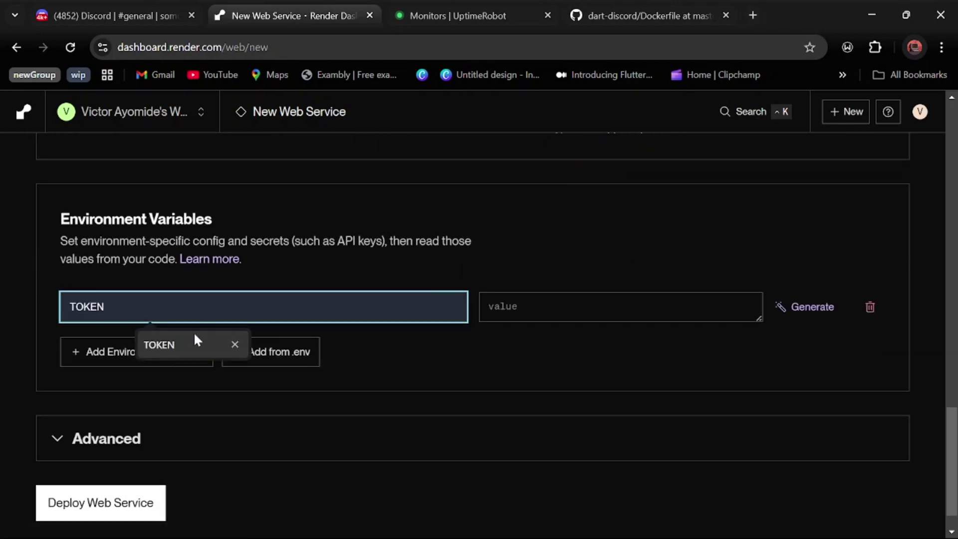
key(Tab)
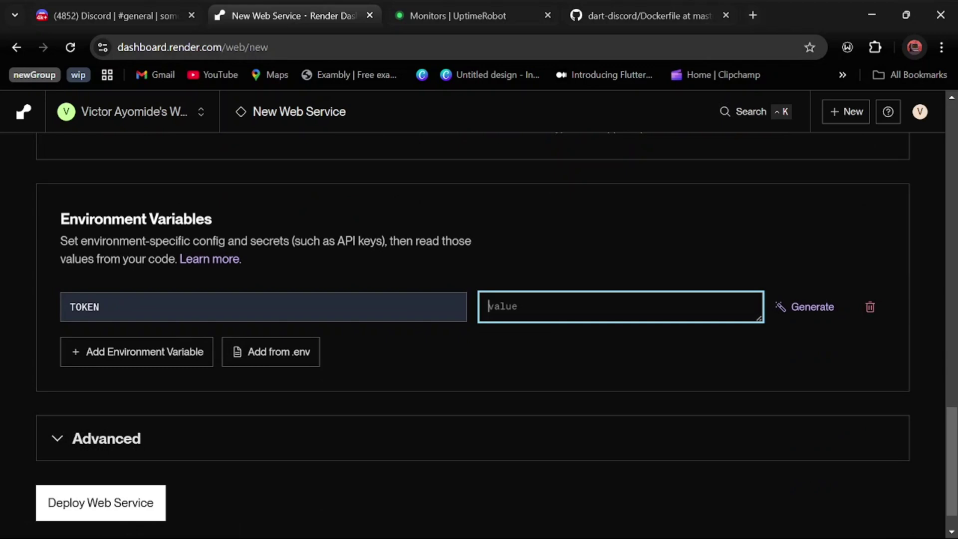
key(super+v)
click(553, 295)
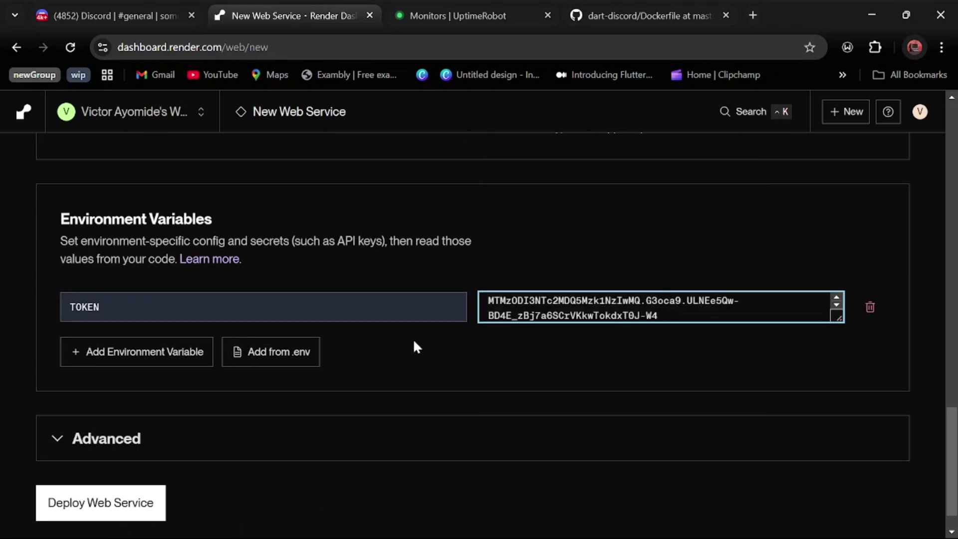
scroll(281, 381, down, 1)
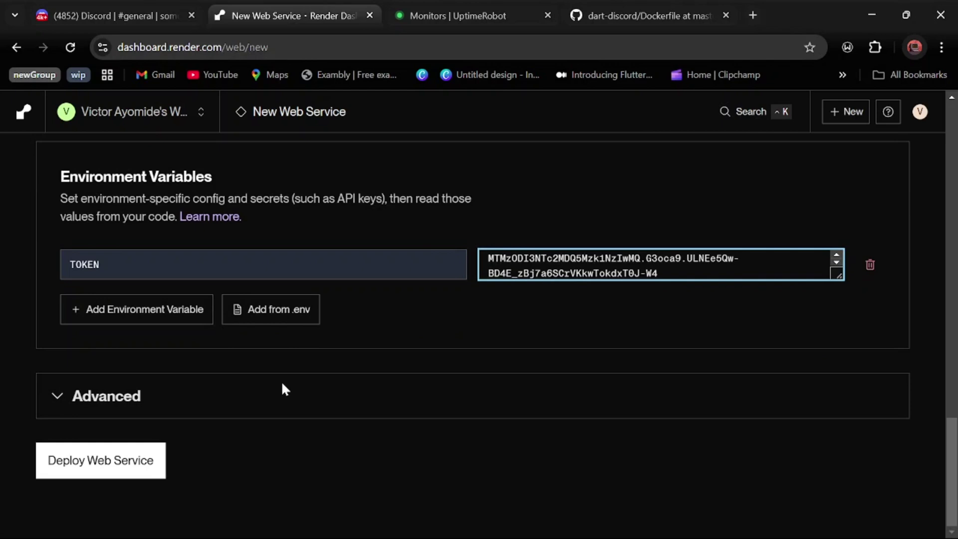
click(137, 470)
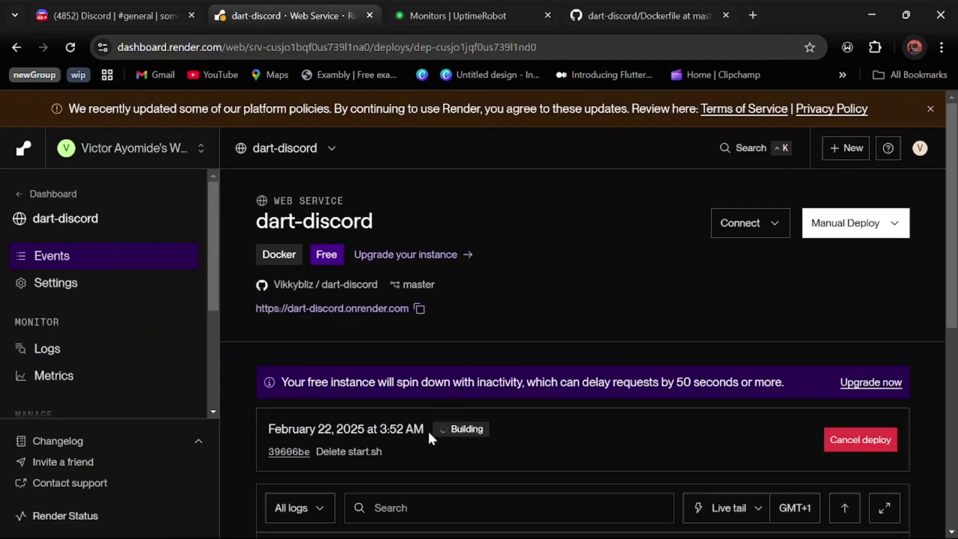
scroll(428, 429, down, 3)
scroll(427, 430, down, 2)
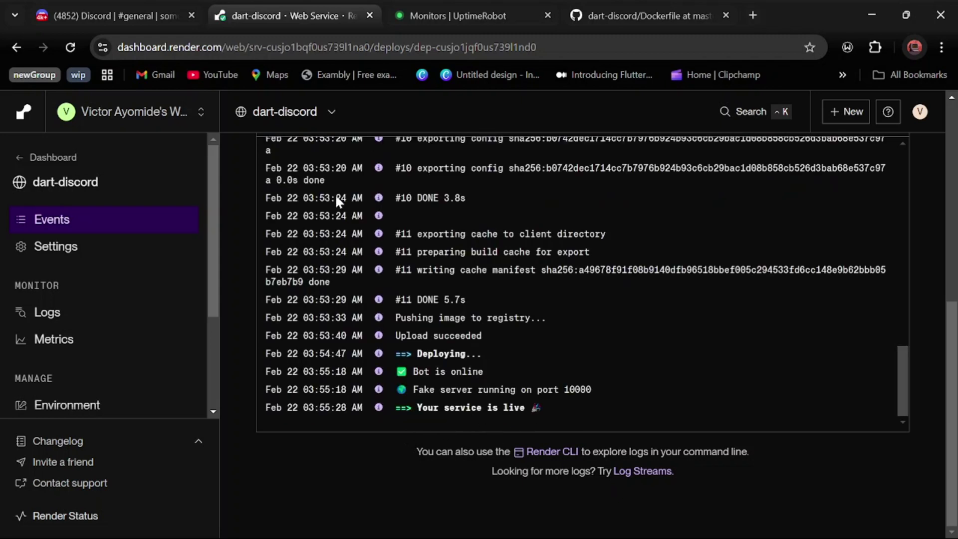
Wait for the logs to report 'Your service is live', then bring up Discord
click(113, 15)
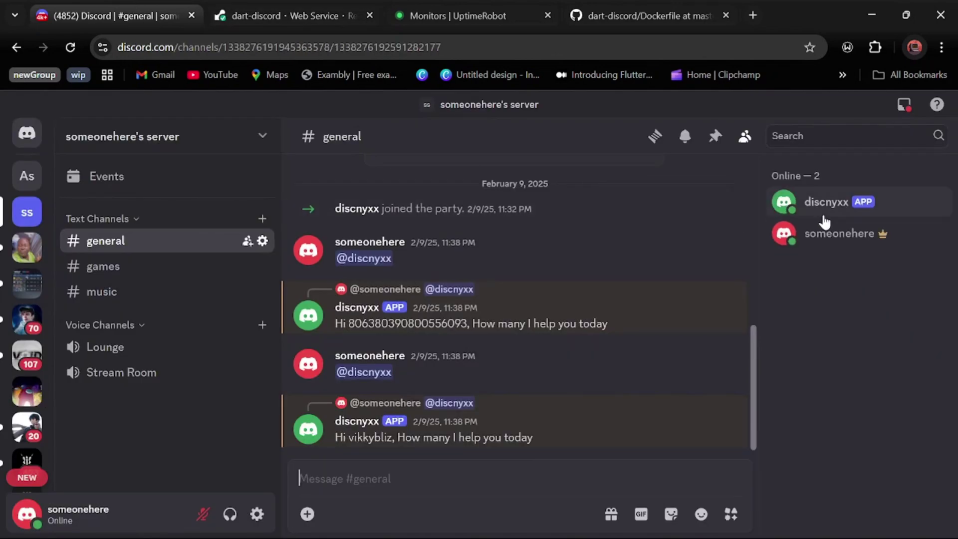
Confirm discnyxx is listed online, then return to the dart-discord Render logs
click(293, 15)
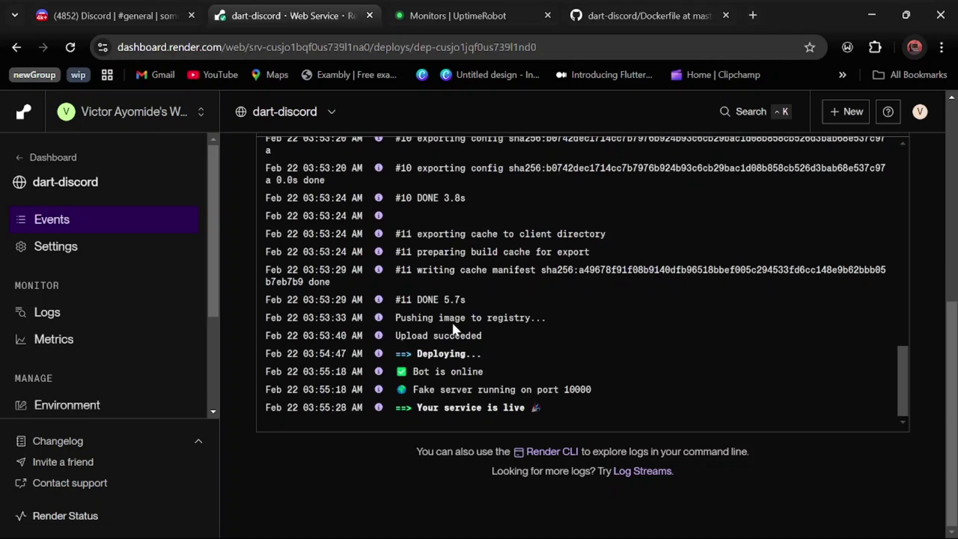
Switch to the 'Monitors | UptimeRobot' page listing the discordrepo.onrender.com monitor
click(420, 15)
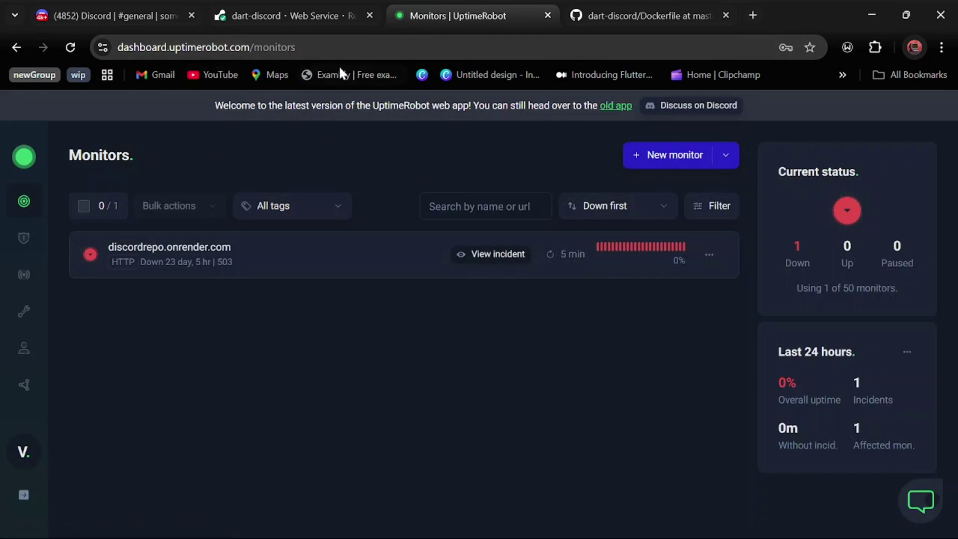
click(666, 156)
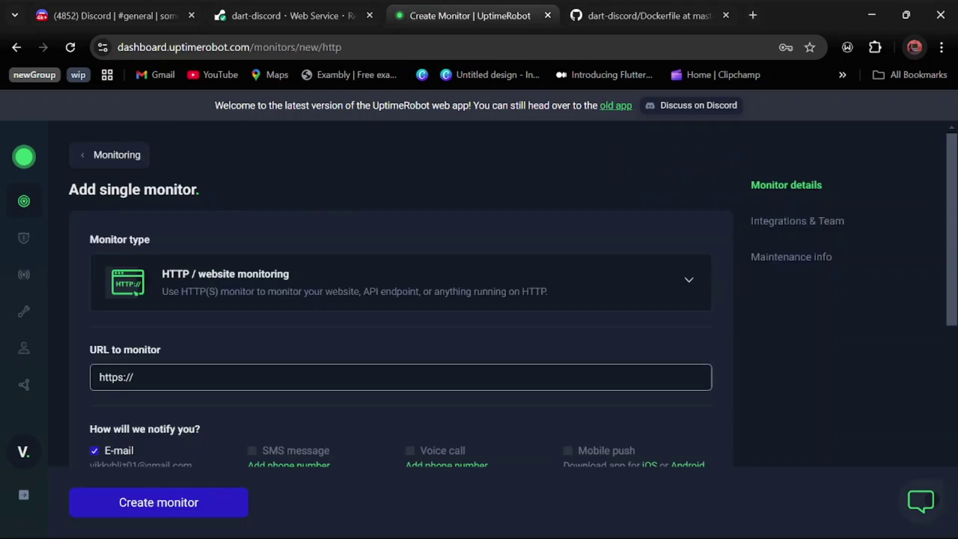
click(238, 15)
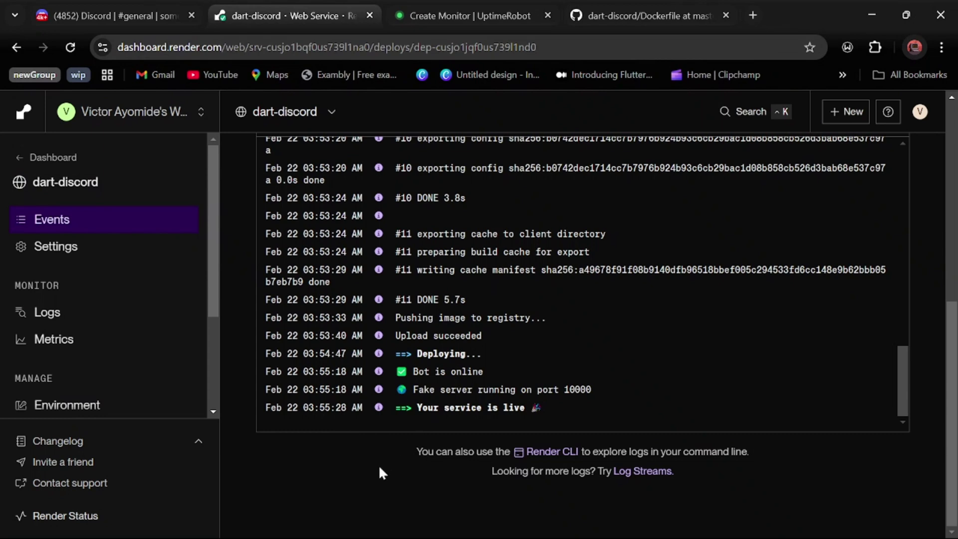
scroll(378, 465, up, 8)
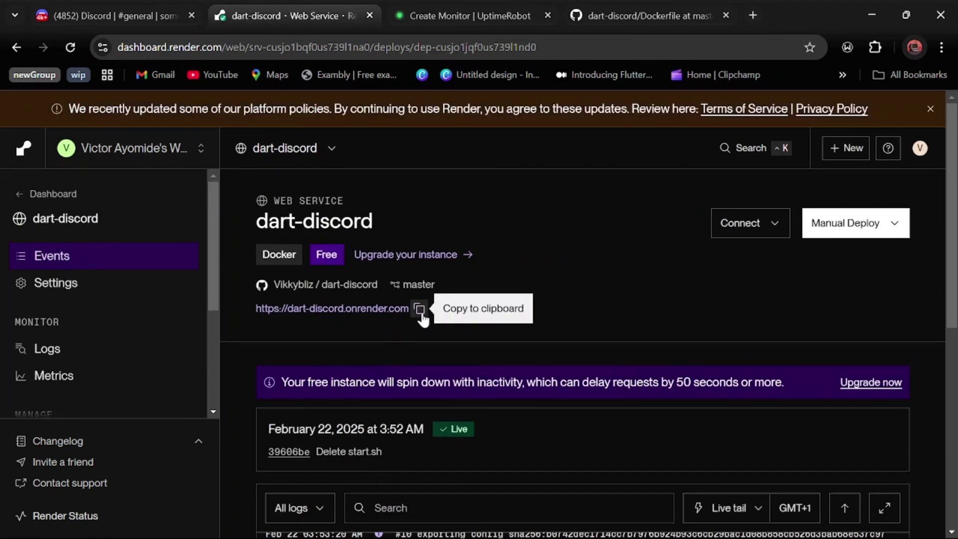
click(420, 308)
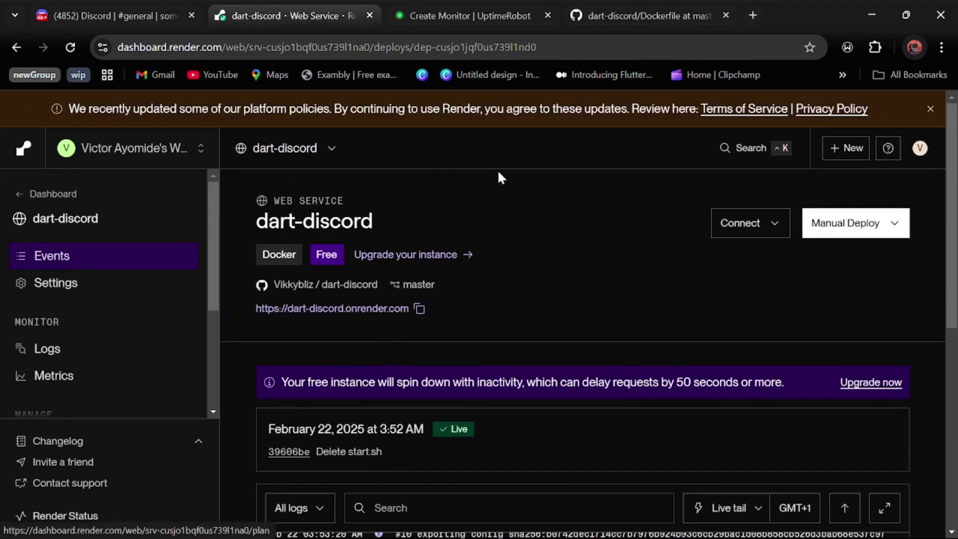
click(466, 15)
click(189, 376)
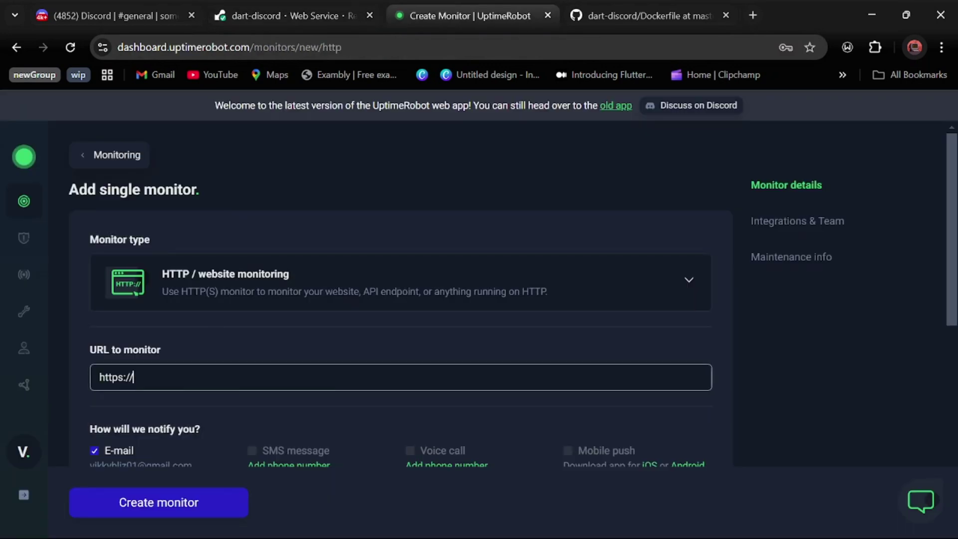
key(BackSpace)
key(BackSpace)
key(BackSpace)
key(BackSpace)
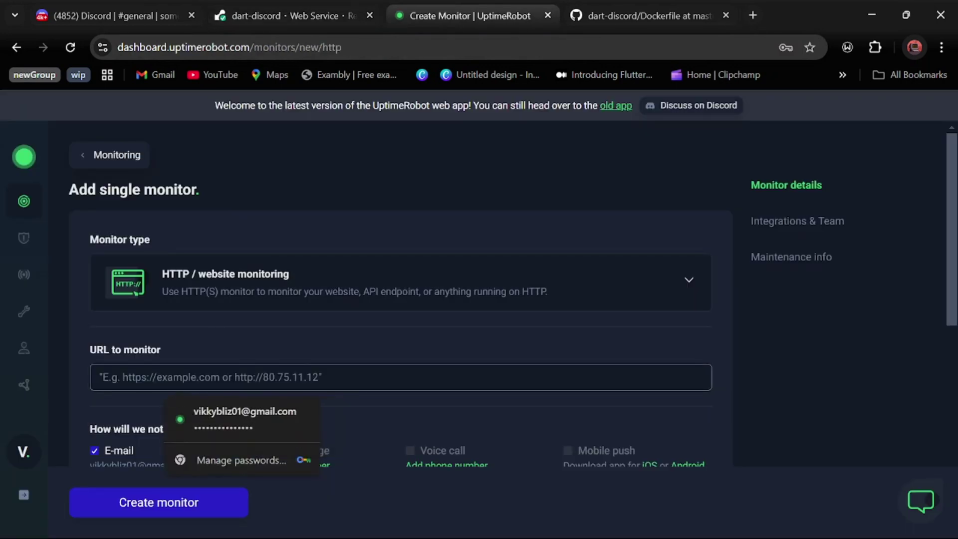
key(ctrl+v)
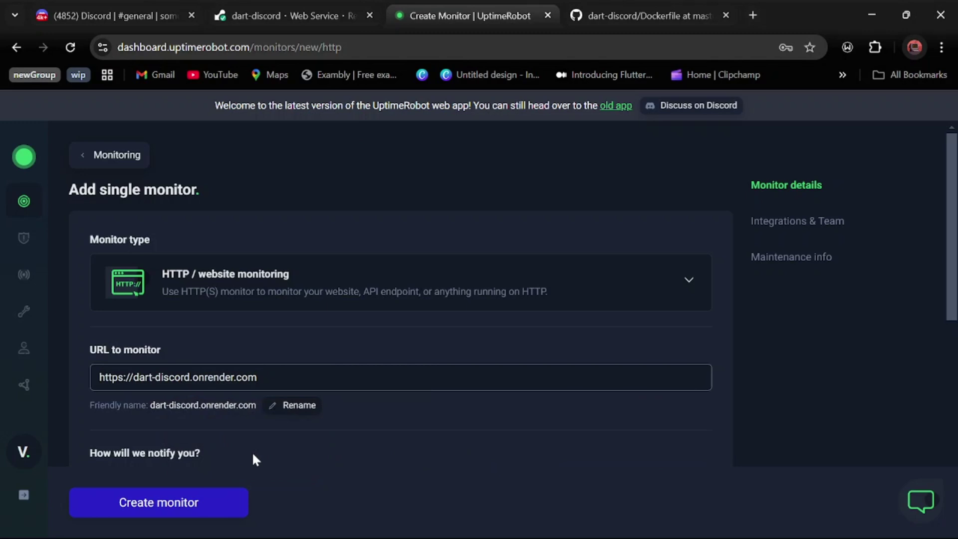
scroll(251, 451, down, 3)
scroll(252, 451, down, 1)
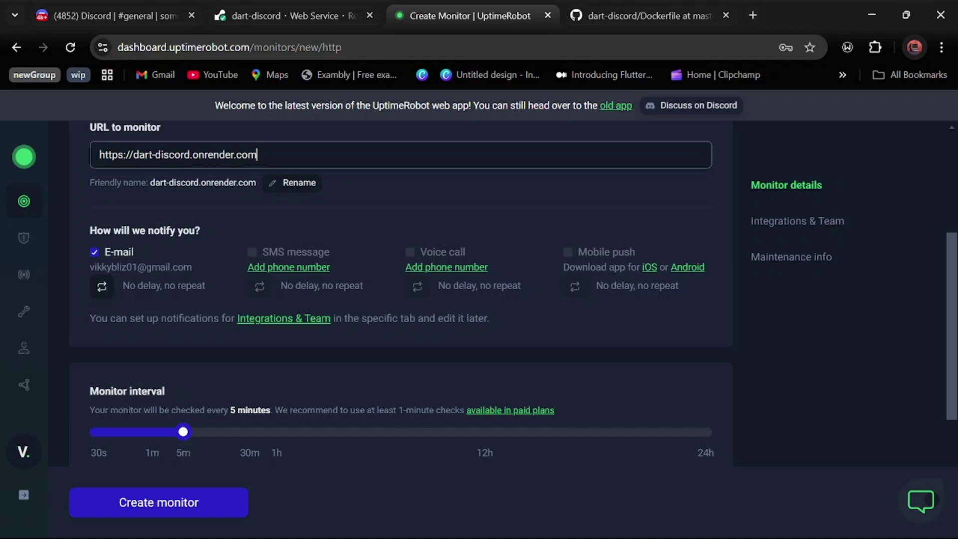
click(159, 502)
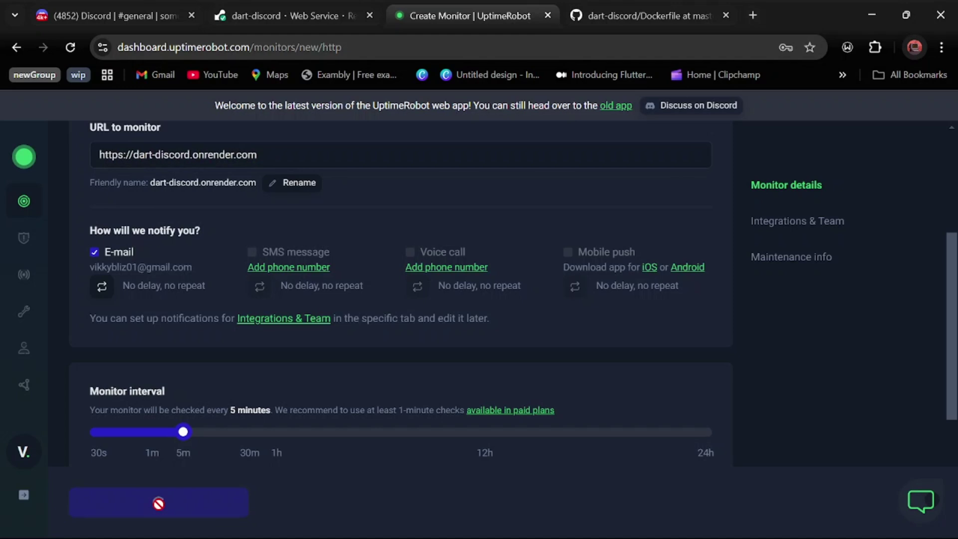